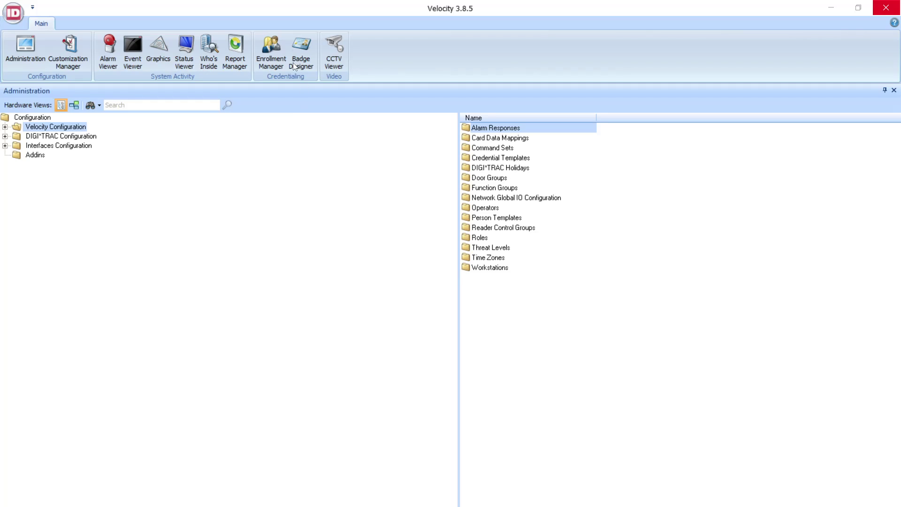
Step: Open the Enrollment Manager to view the cardholder's record and existing keypad credential
click(279, 46)
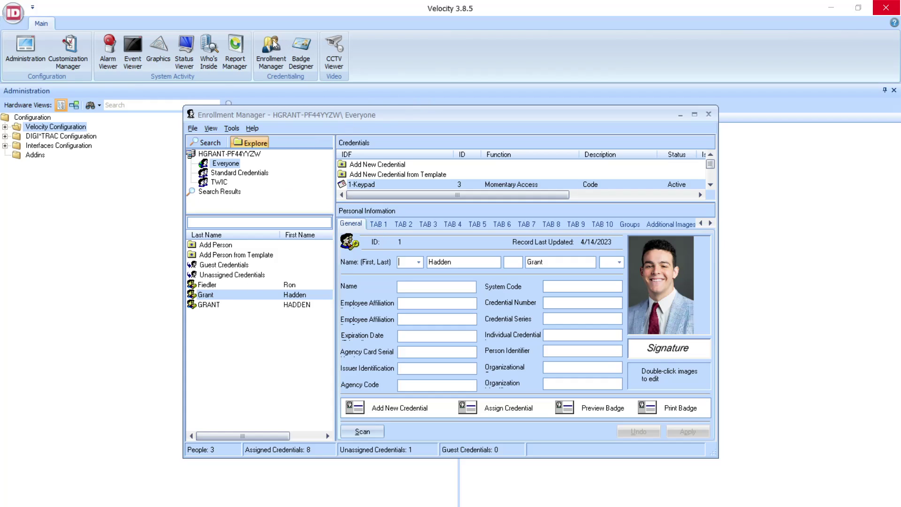
Step: Add a new credential and replace its description with 'Code 1'
click(406, 165)
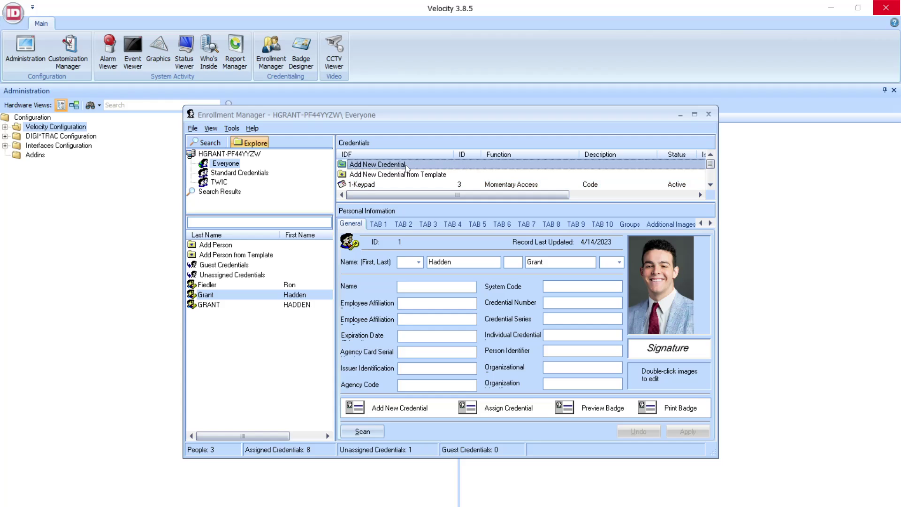
double_click(405, 165)
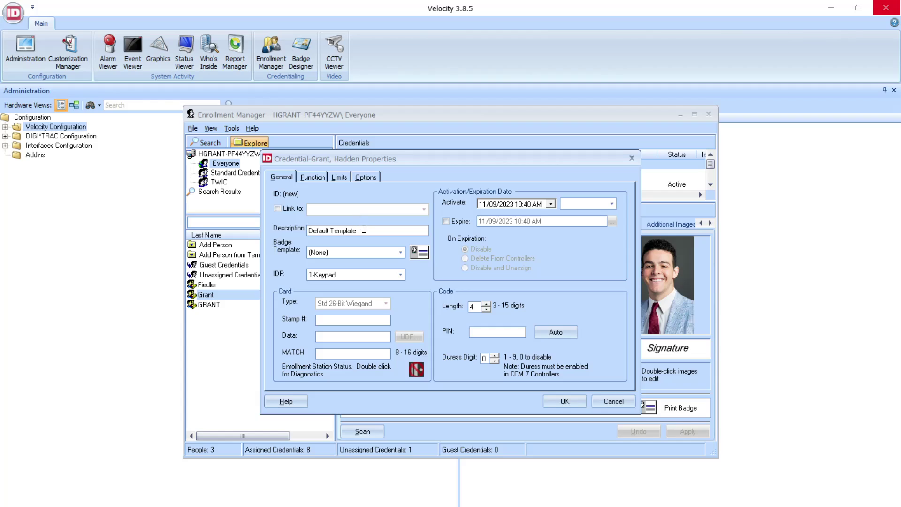
drag(363, 229, 303, 230)
text(Code 1)
Step: Keep the 1-Keypad IDF type and enter the credential's four-digit PIN
click(401, 254)
click(423, 269)
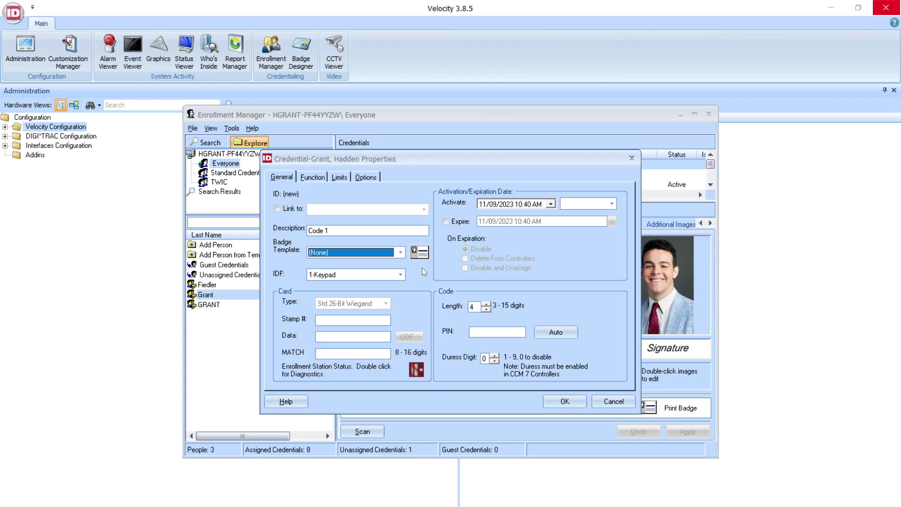
click(337, 278)
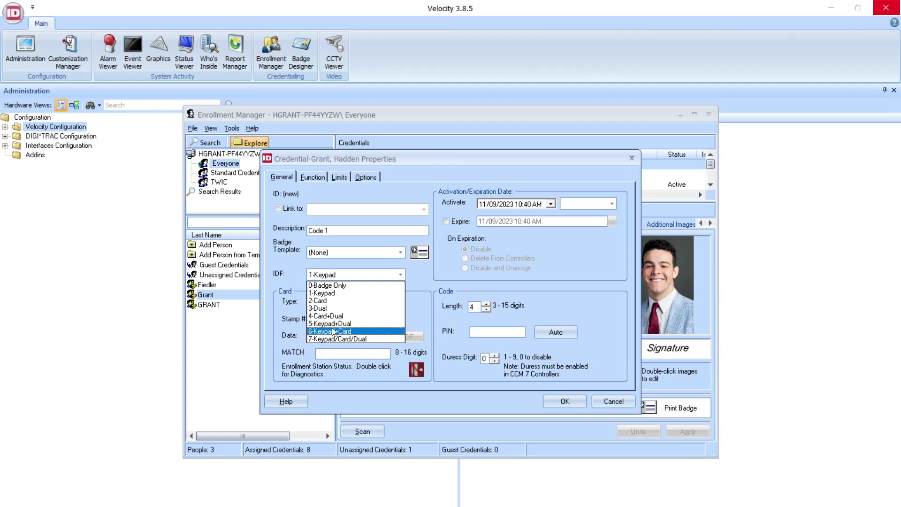
click(334, 295)
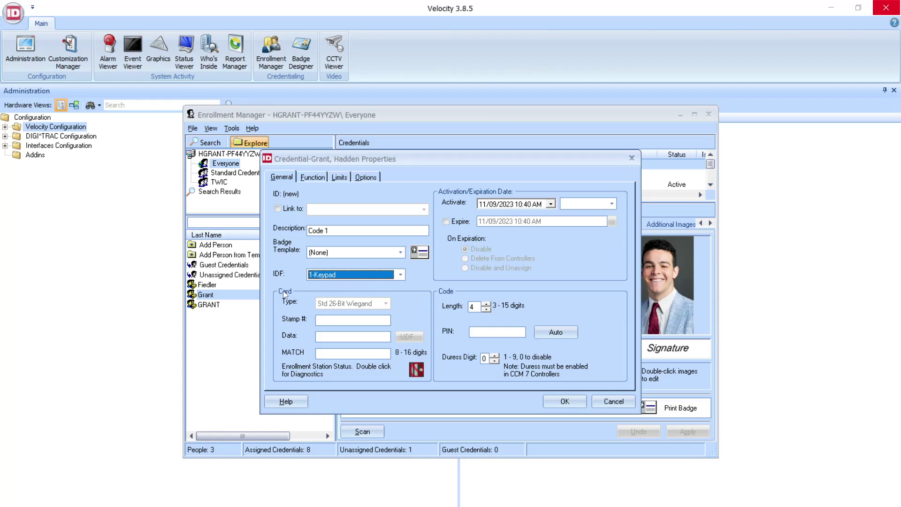
click(498, 330)
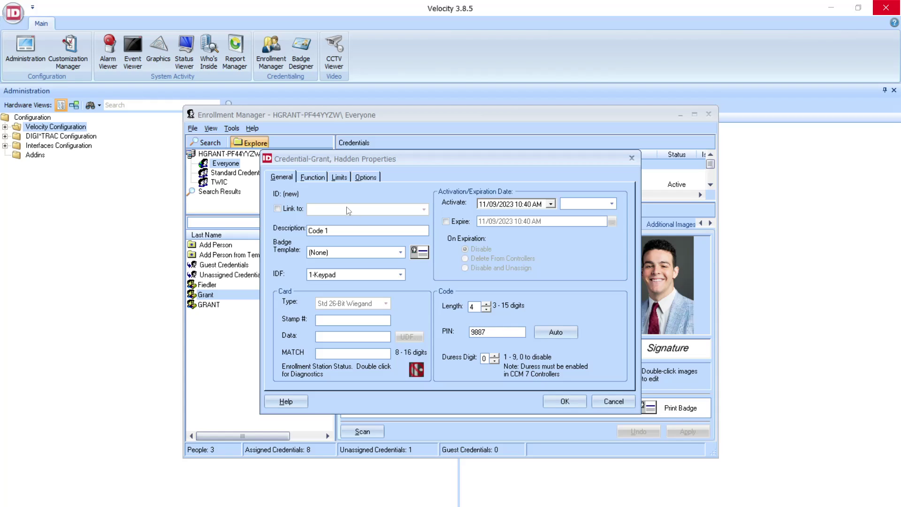
Step: Add an Access category, Momentary function for the All Doors door group to the credential
click(323, 177)
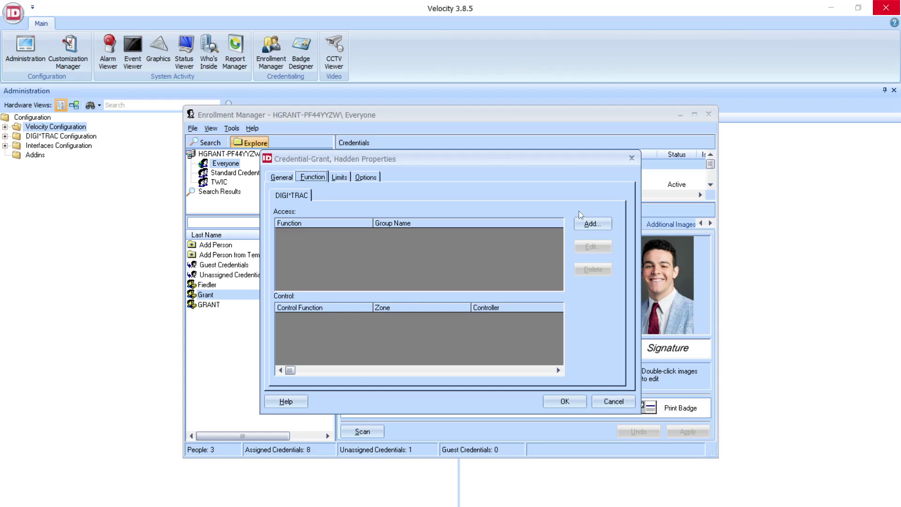
click(589, 222)
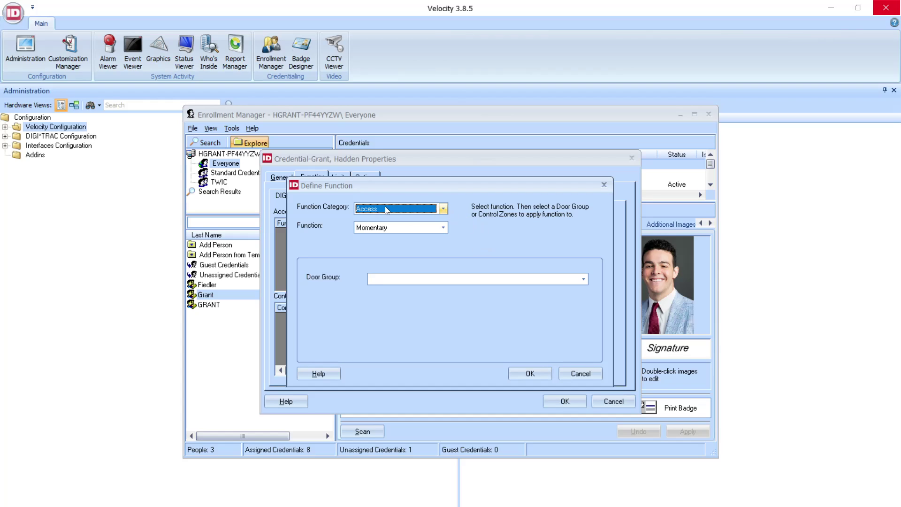
click(404, 283)
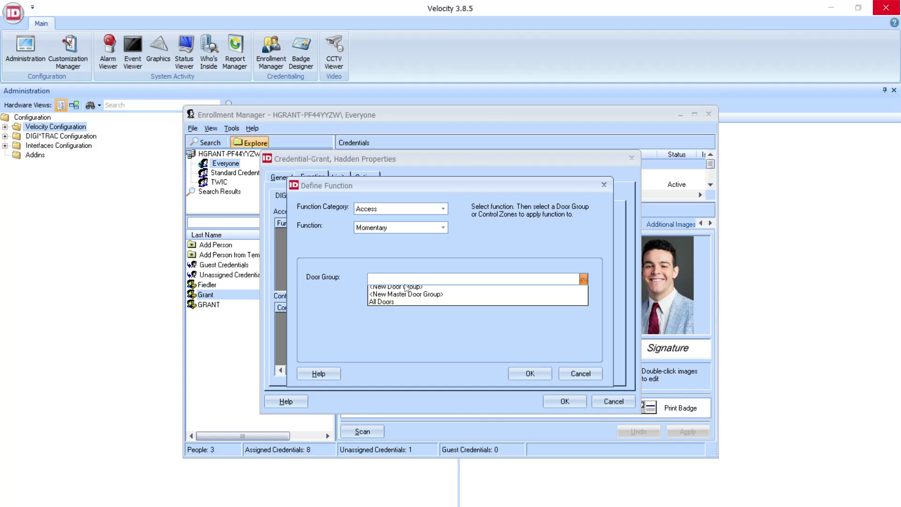
click(385, 306)
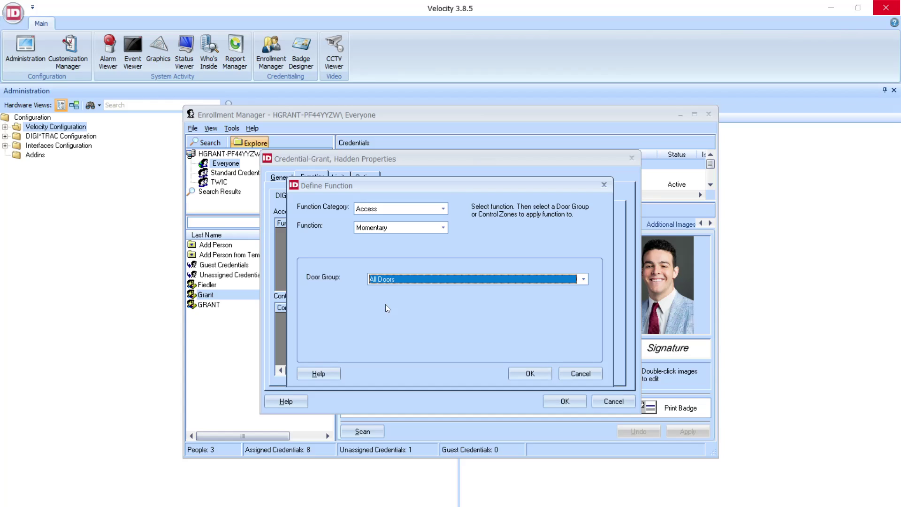
click(429, 209)
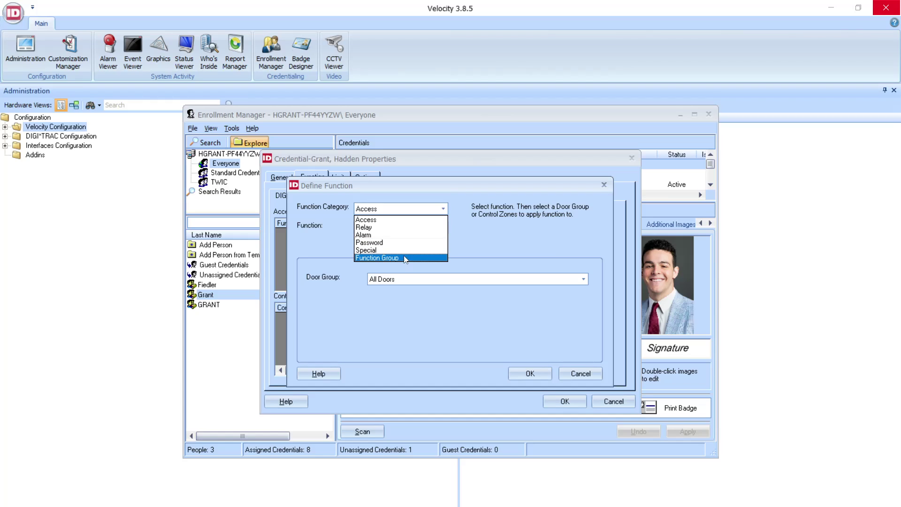
click(476, 245)
click(413, 229)
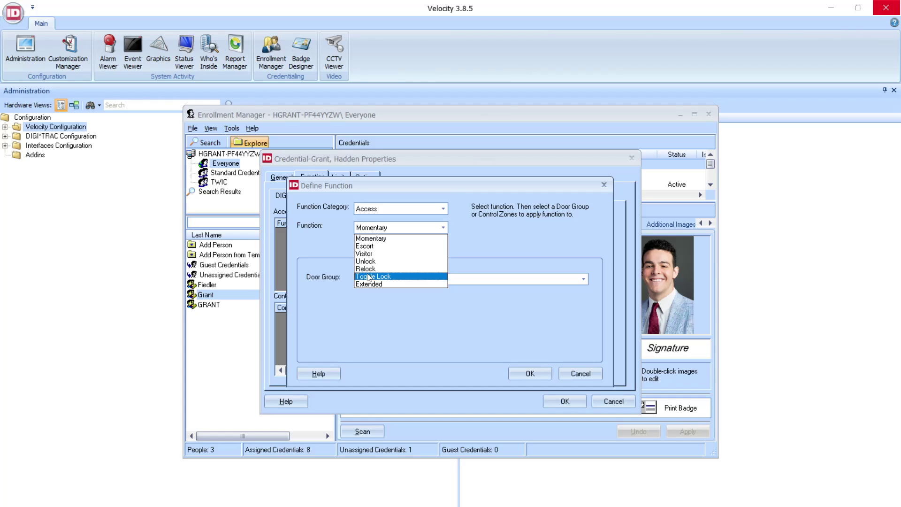
click(400, 239)
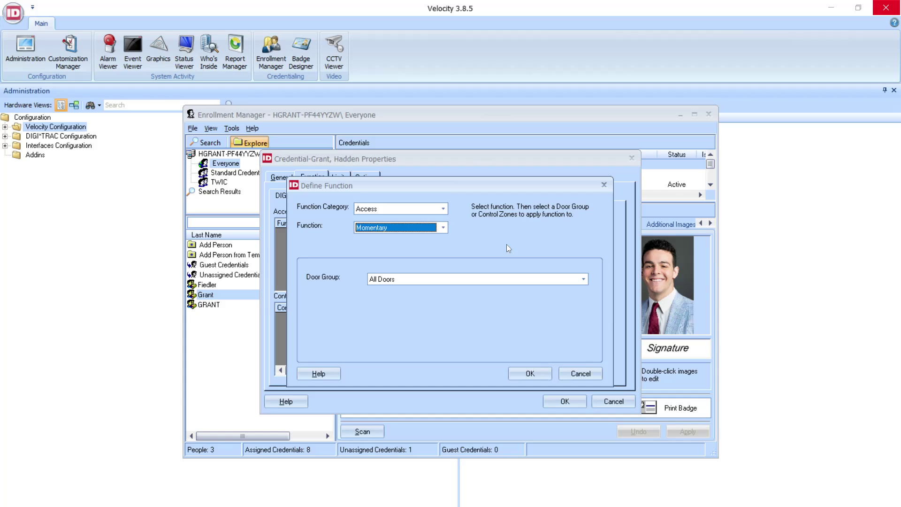
click(524, 372)
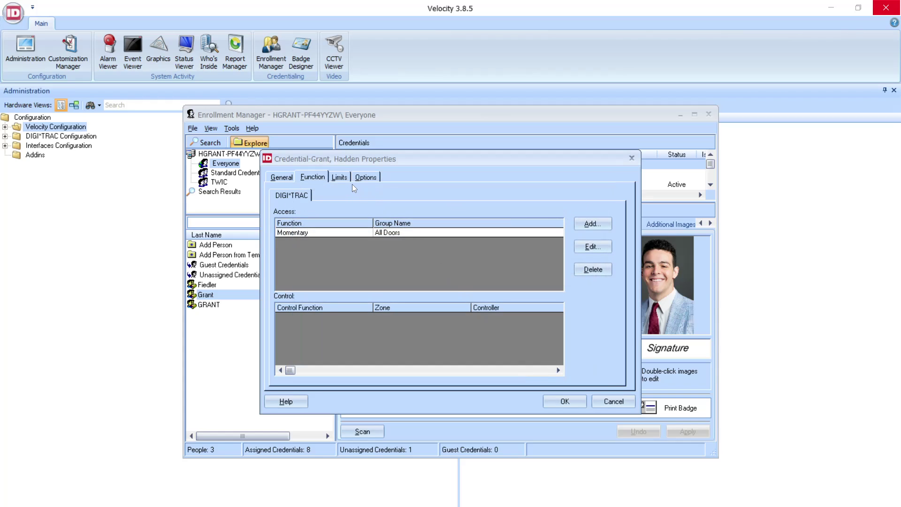
Step: Review the Limits and Options tabs, then save the Code 1 credential, bringing assigned credentials to 9
click(338, 175)
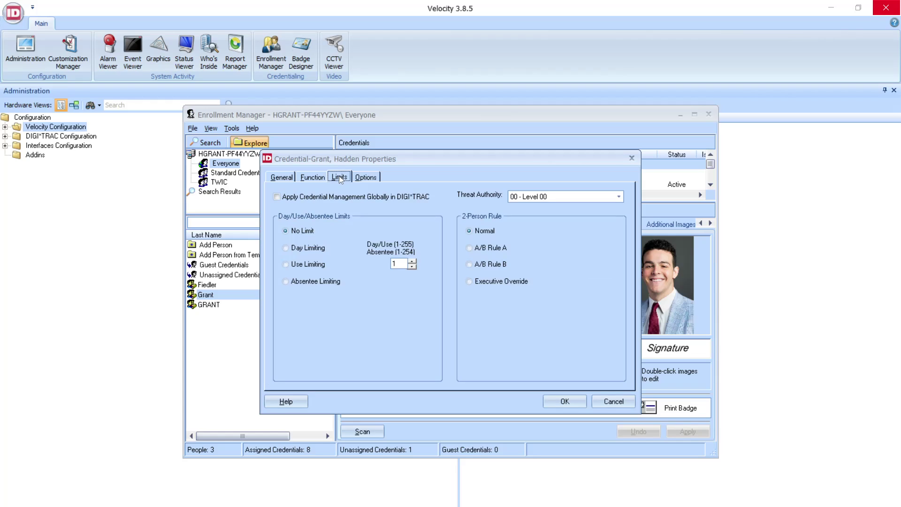
click(360, 178)
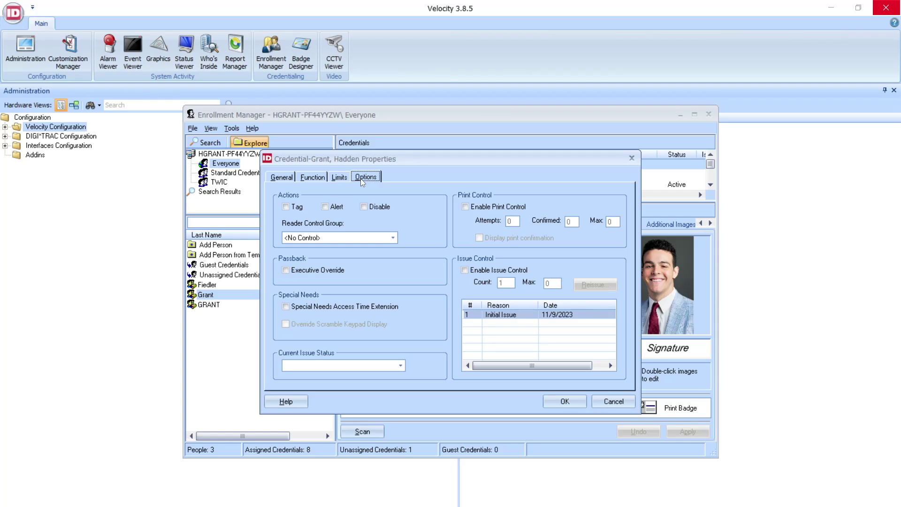
click(285, 178)
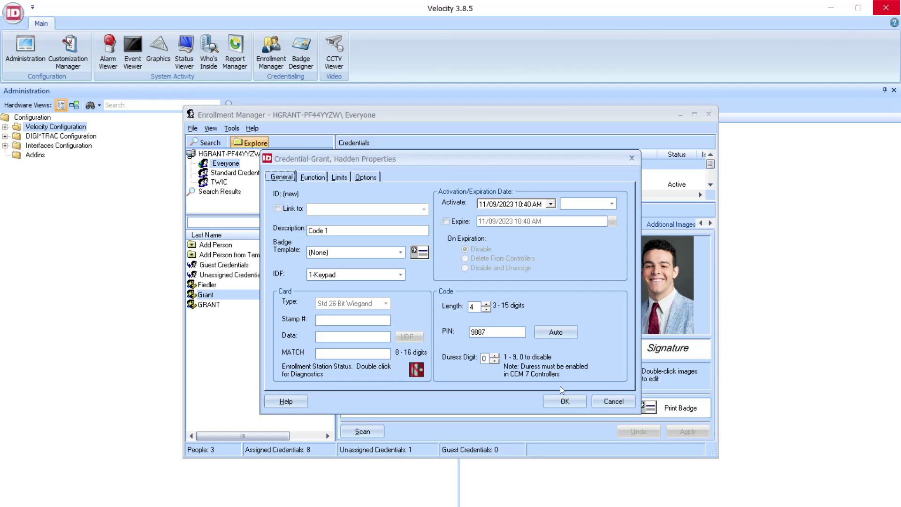
click(558, 402)
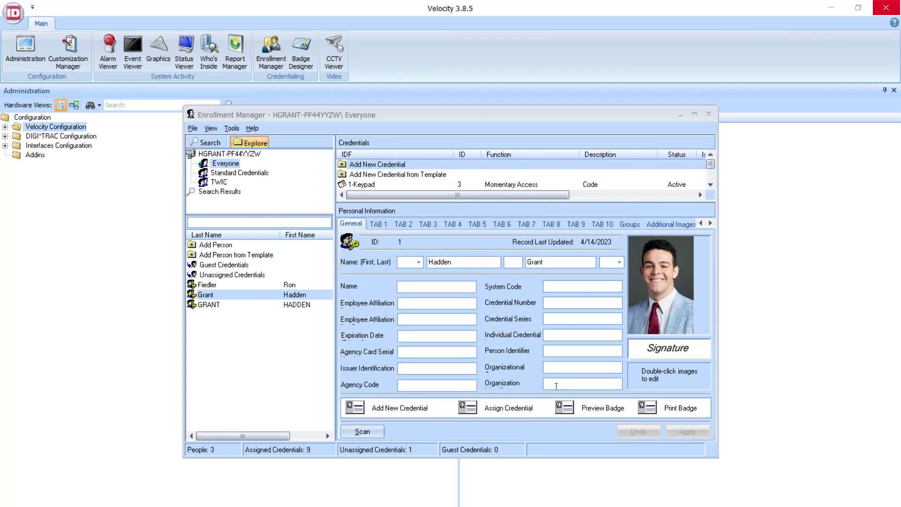
Step: Scroll the Credentials list down until the 1-Keypad Code 1 Momentary Access row shows
click(710, 185)
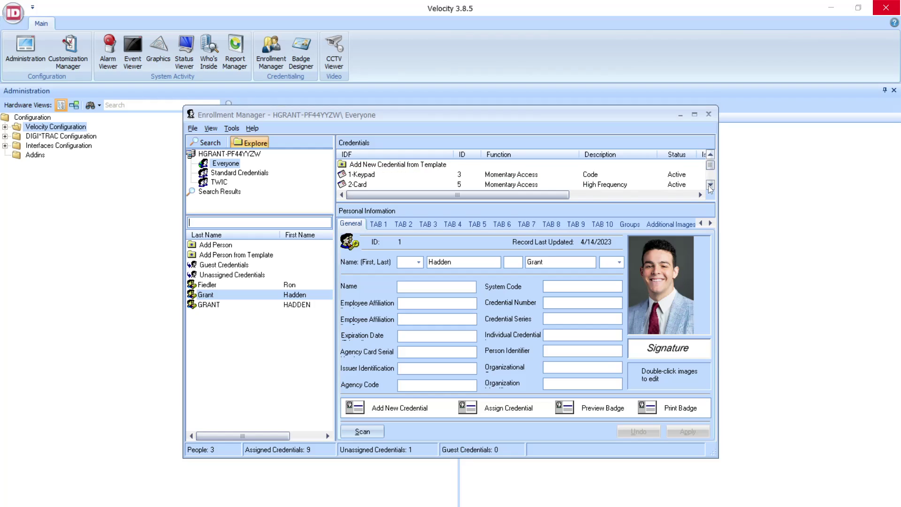
click(710, 185)
click(710, 185)
click(709, 185)
click(710, 185)
click(710, 185)
click(710, 185)
click(709, 185)
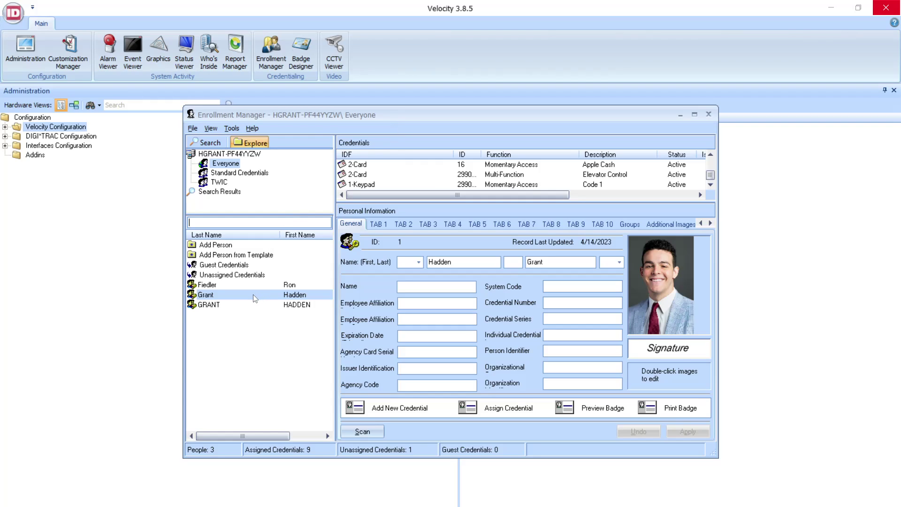
right_click(523, 184)
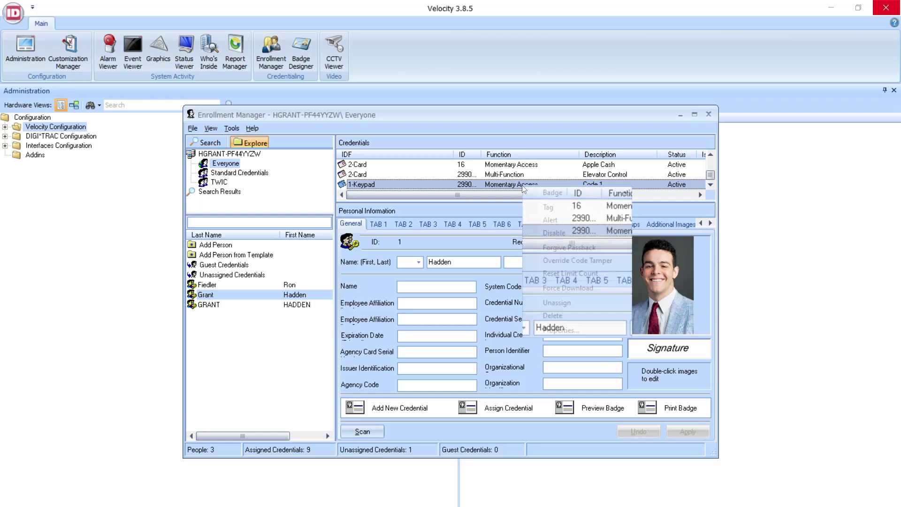
click(555, 233)
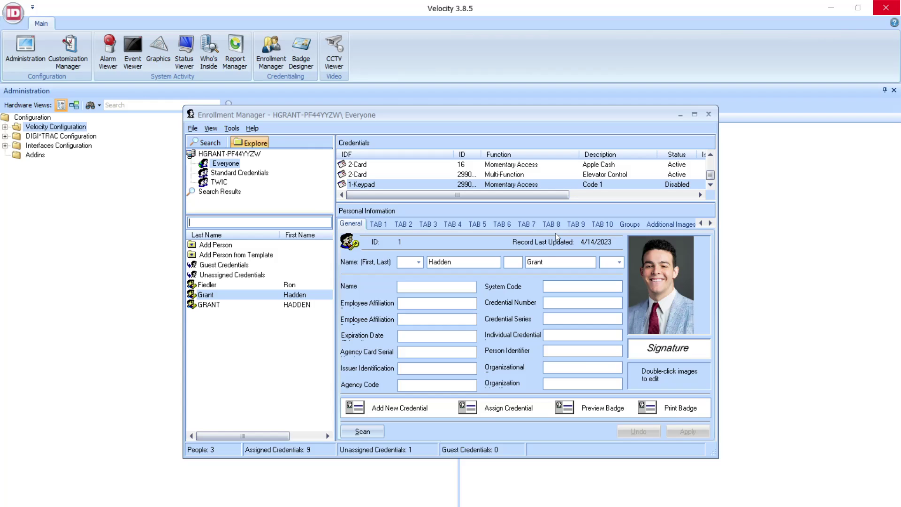
right_click(519, 185)
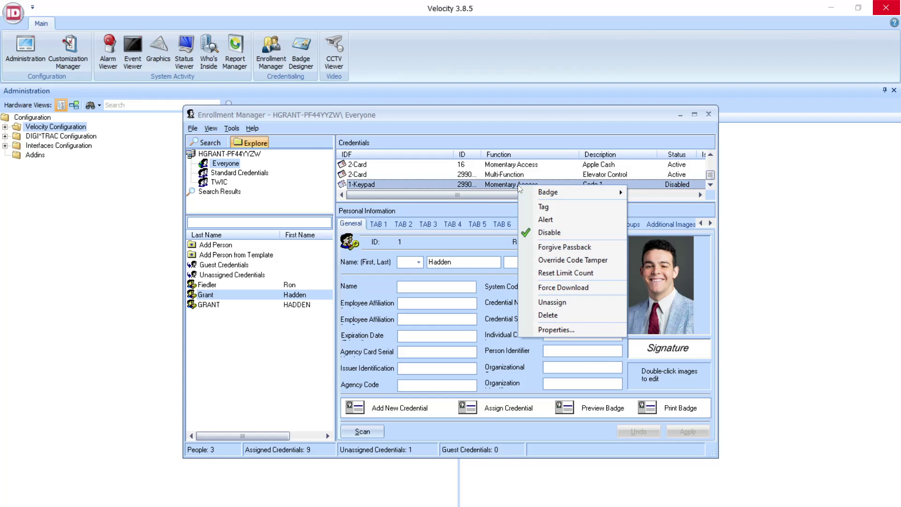
click(547, 236)
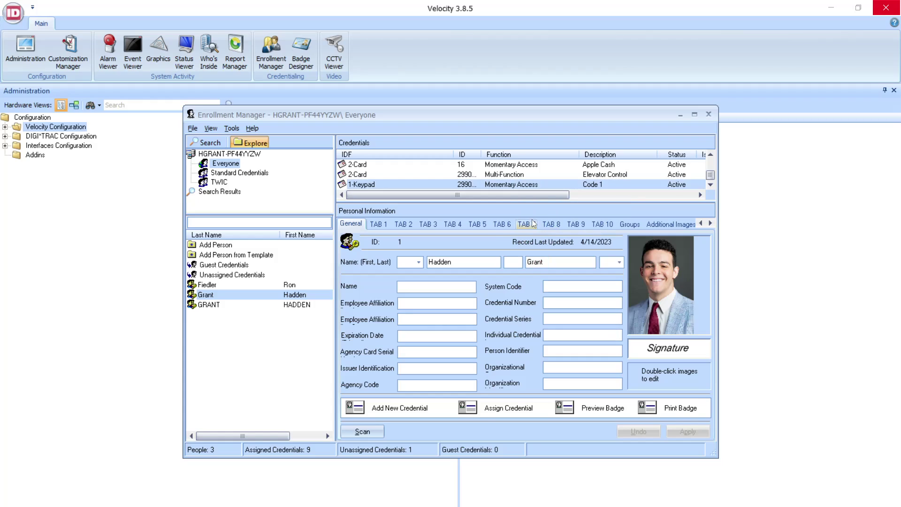
right_click(520, 185)
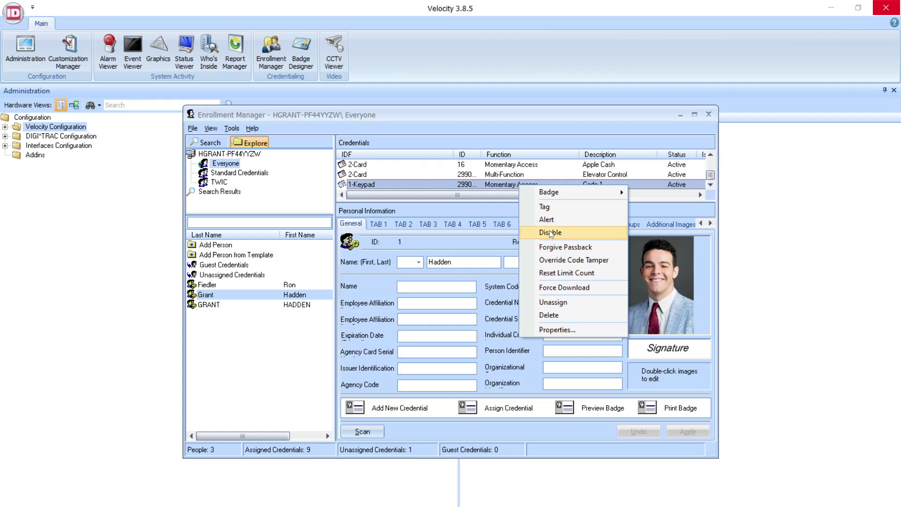
click(522, 231)
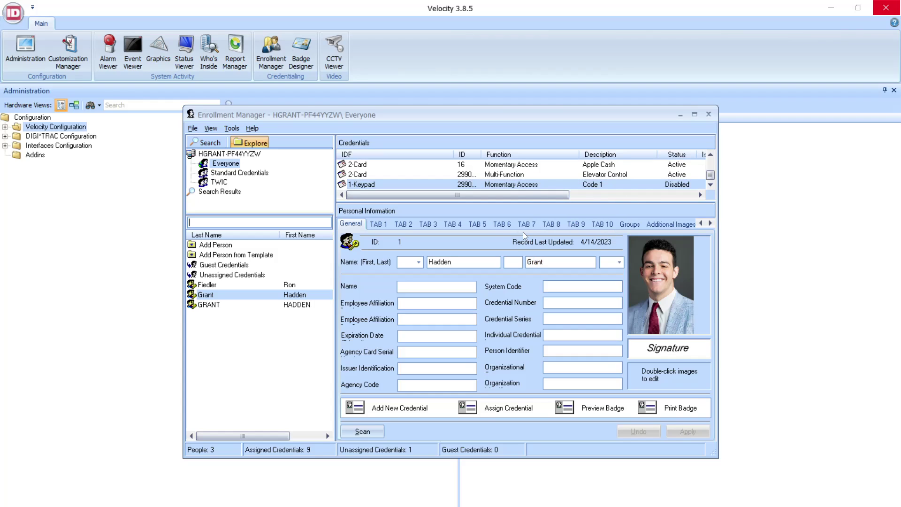
right_click(525, 187)
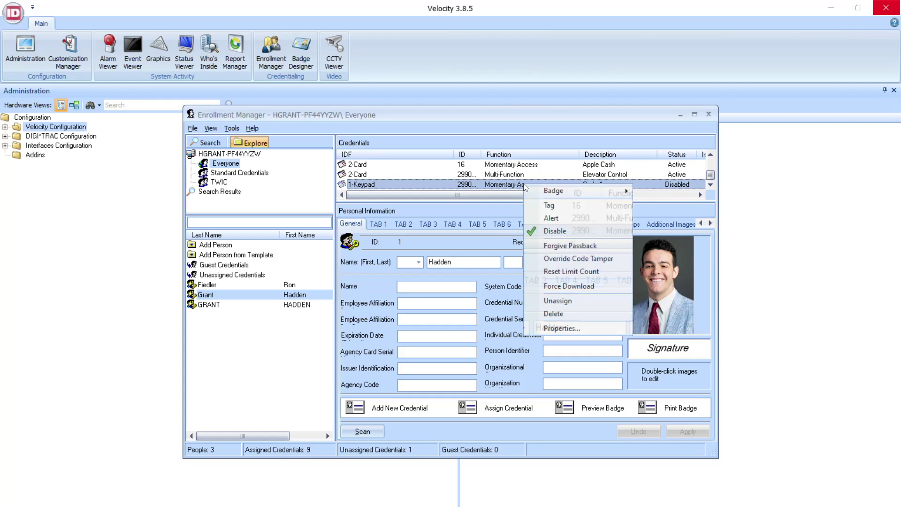
click(549, 232)
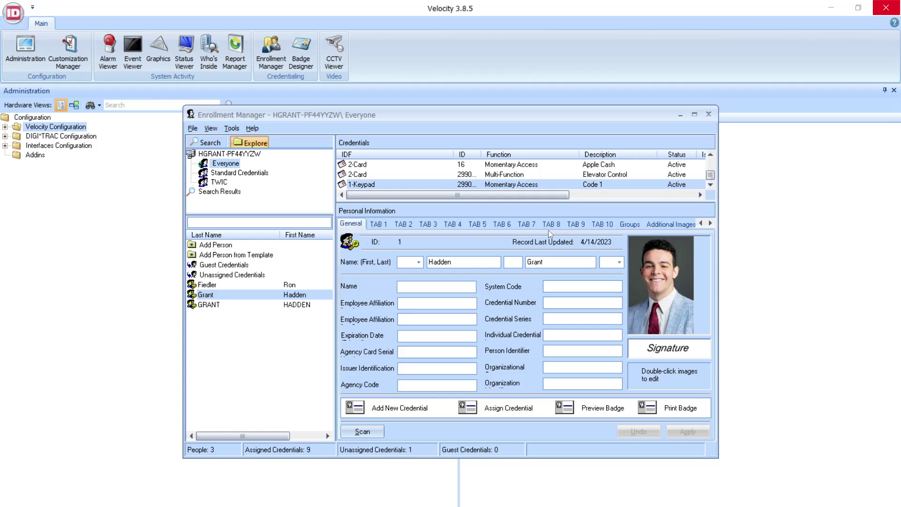